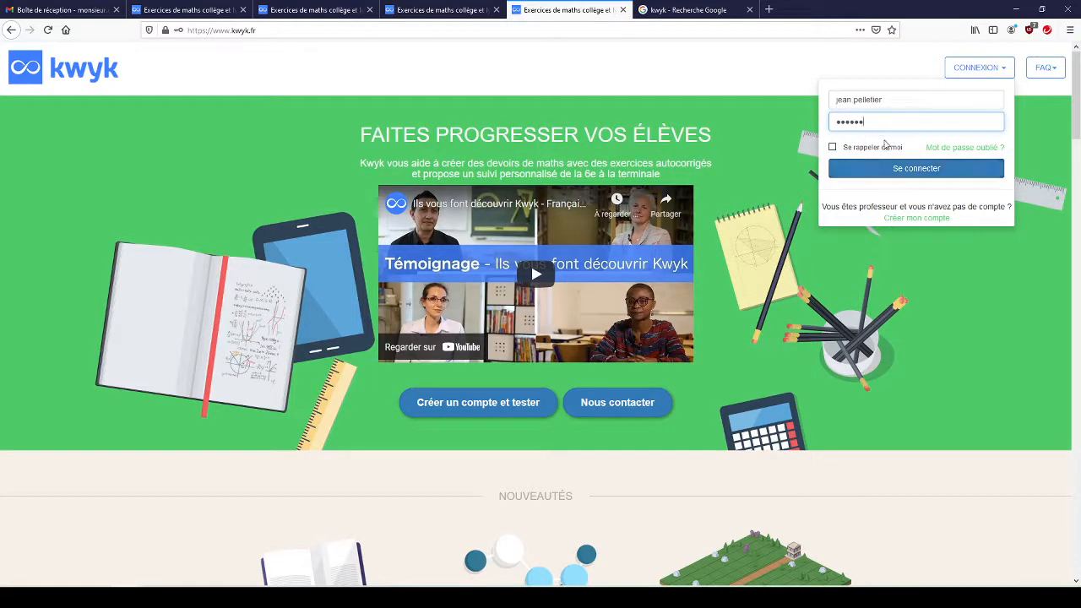
# - Log in to the student account with the filled-in credentials and decline saving them in the browser
pyautogui.click(912, 169)
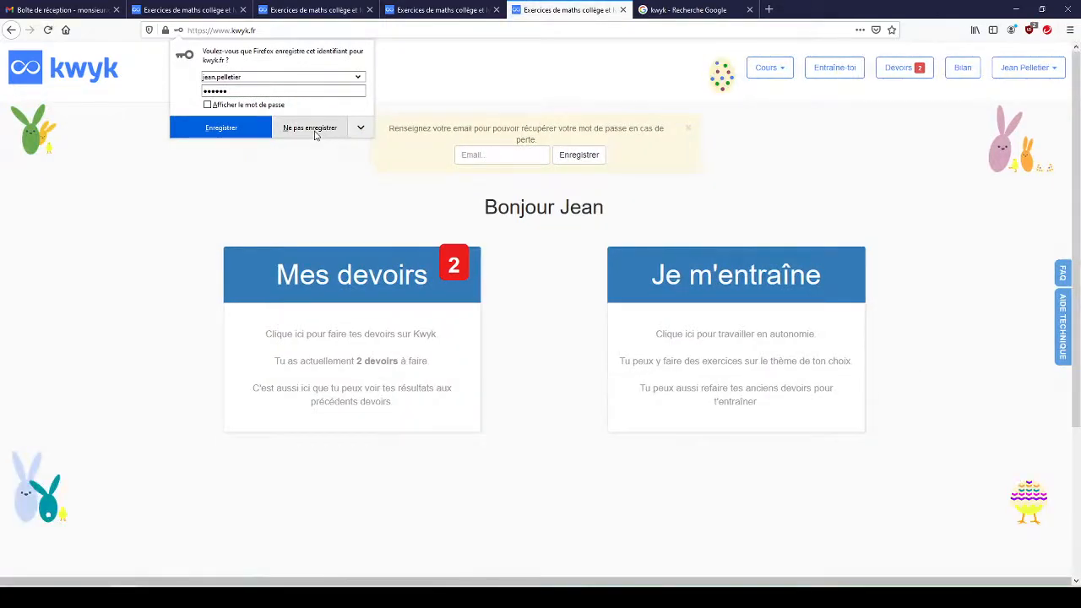
pyautogui.click(315, 128)
pyautogui.click(482, 156)
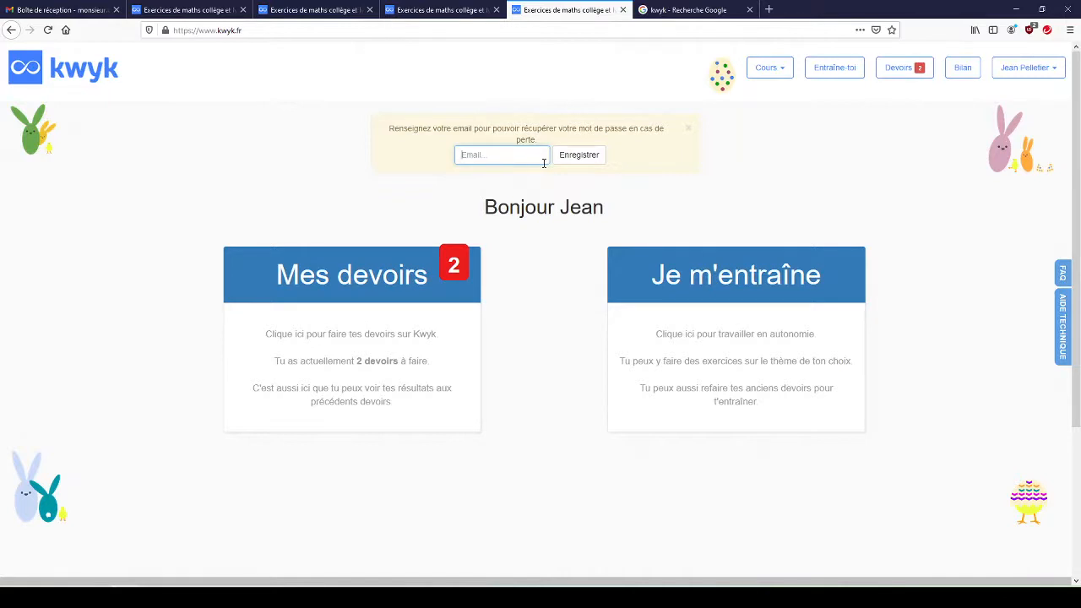
pyautogui.moveTo(584, 128); pyautogui.dragTo(657, 139)
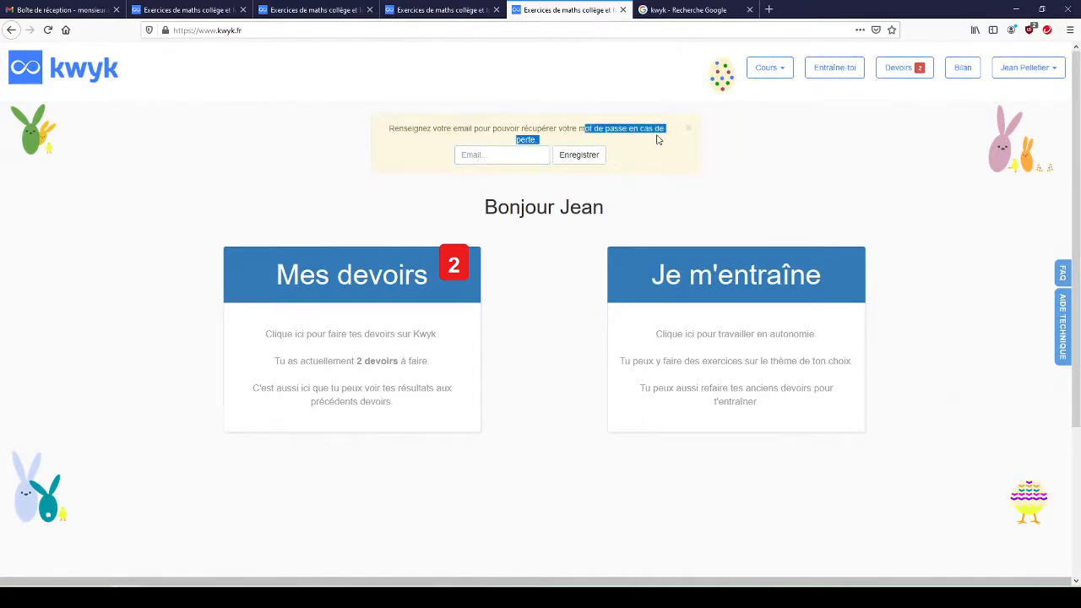
# - Open the student profile page and examine its security, badges and classes sections
pyautogui.click(1054, 74)
pyautogui.click(980, 100)
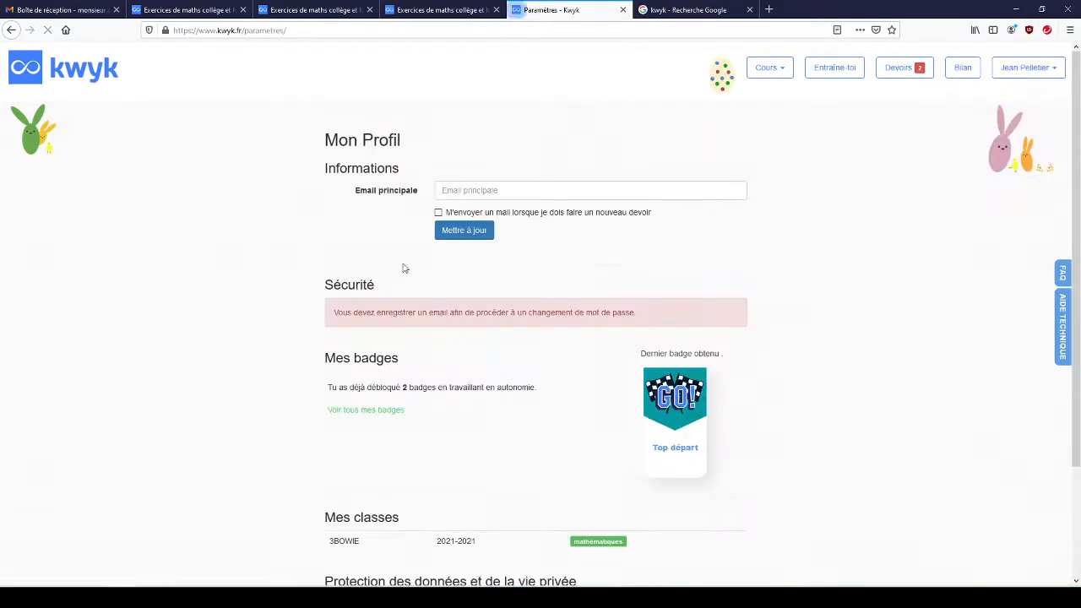
pyautogui.moveTo(318, 296); pyautogui.dragTo(386, 292)
pyautogui.moveTo(642, 314); pyautogui.dragTo(525, 314)
pyautogui.moveTo(337, 285); pyautogui.dragTo(383, 287)
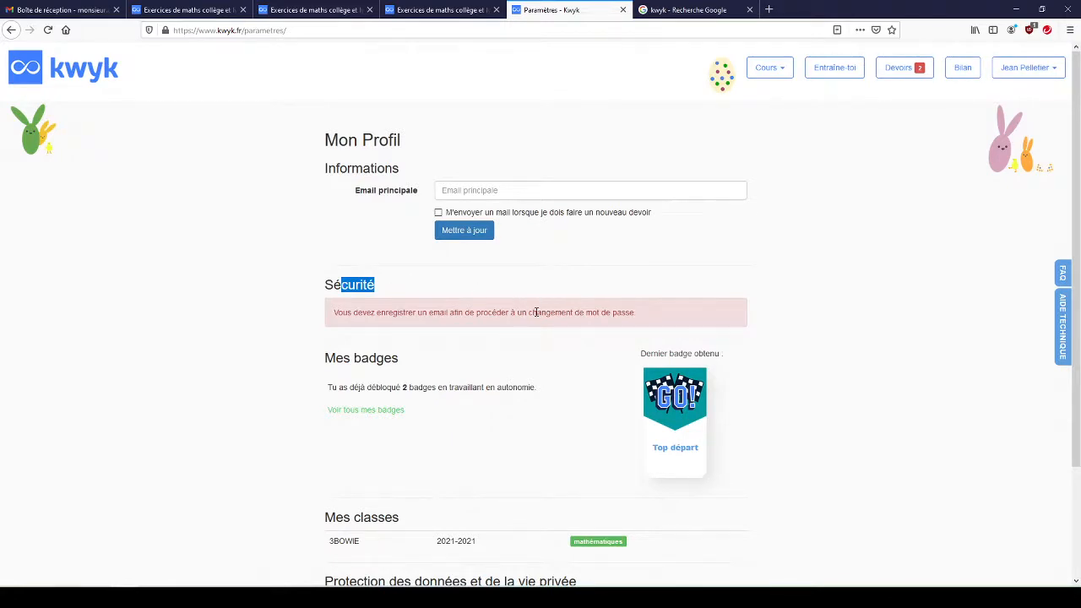
pyautogui.moveTo(335, 359); pyautogui.dragTo(385, 359)
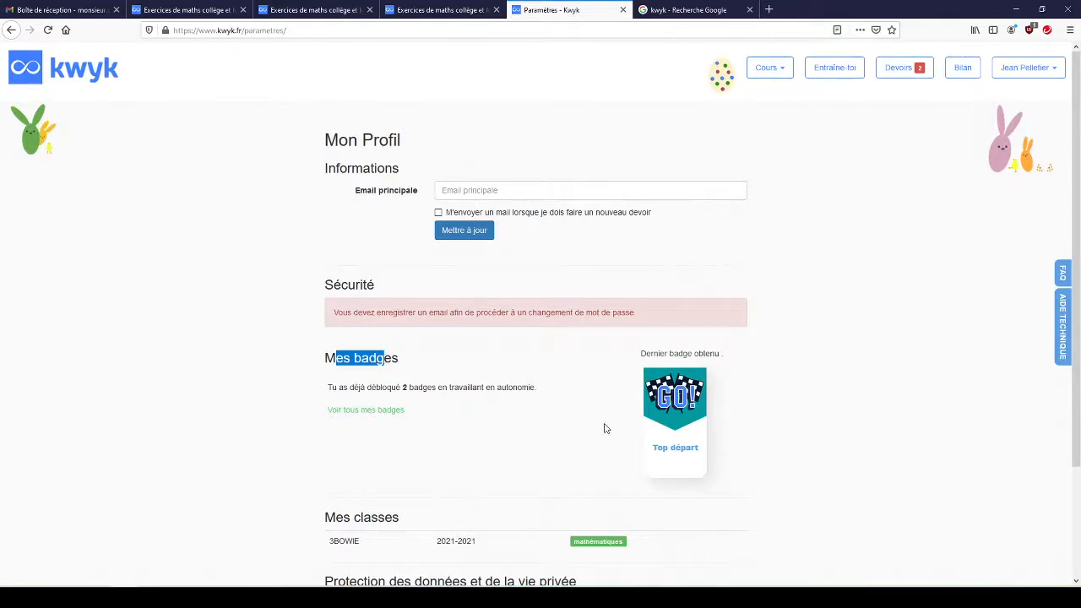
pyautogui.scroll(-3, 530, 439)
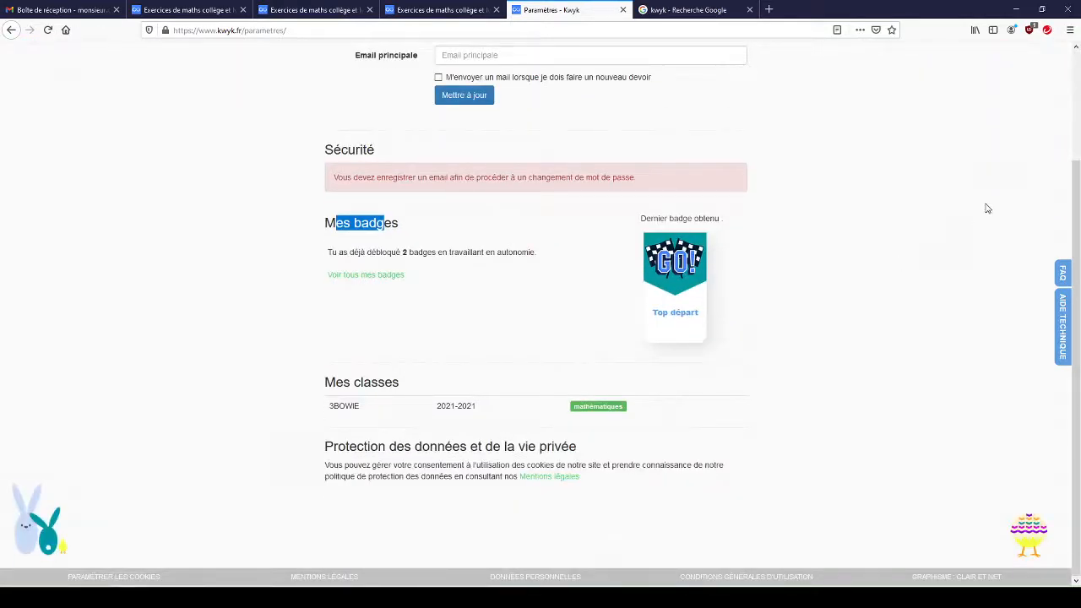
pyautogui.scroll(3, 986, 208)
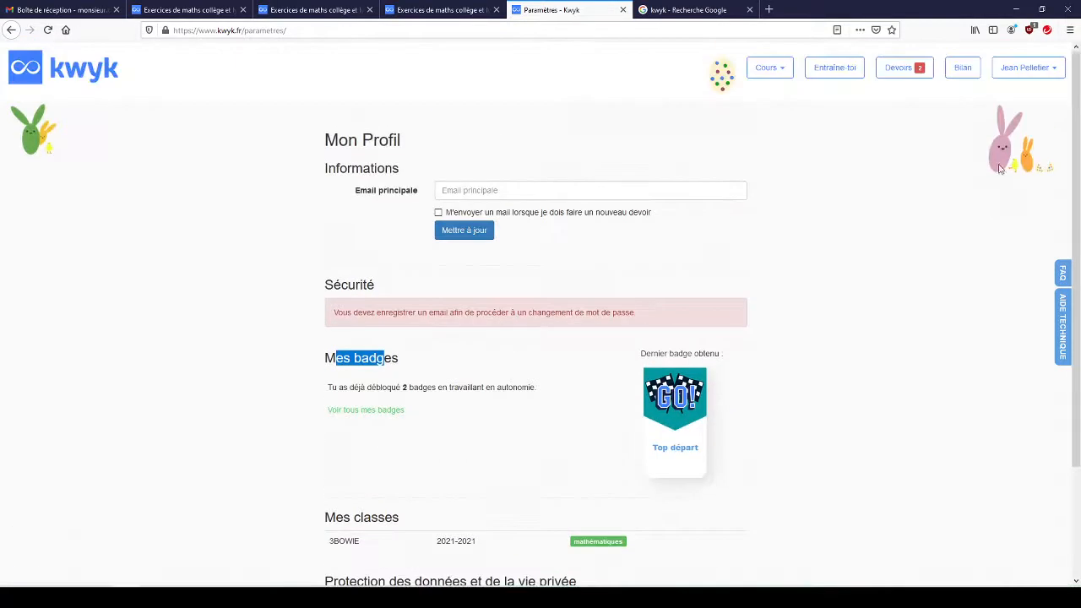
# - View the account's technical help requests and open the FAQ page
pyautogui.click(1050, 76)
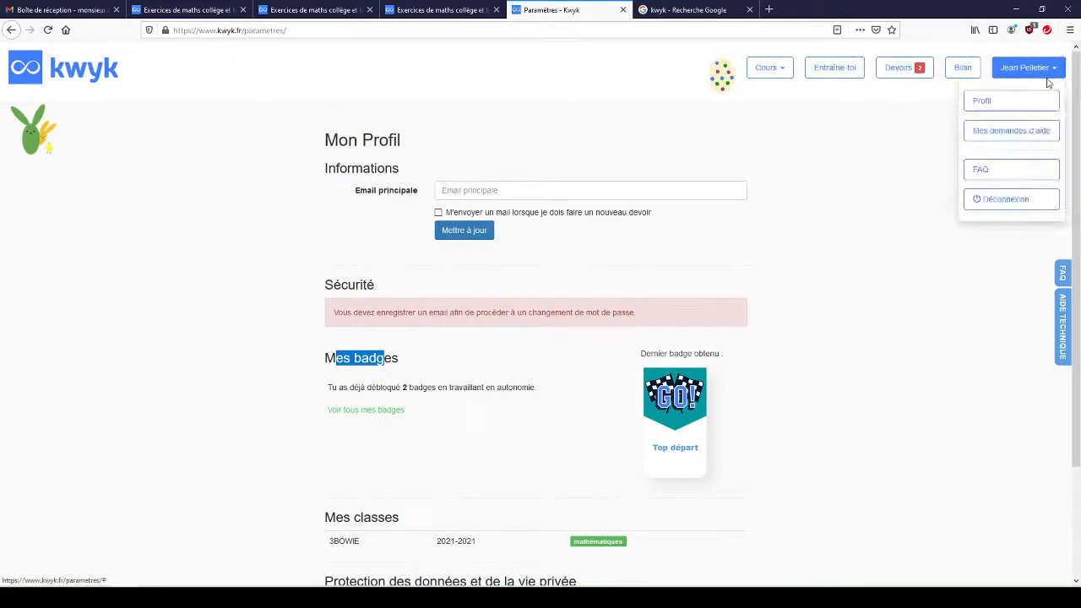
pyautogui.click(1028, 134)
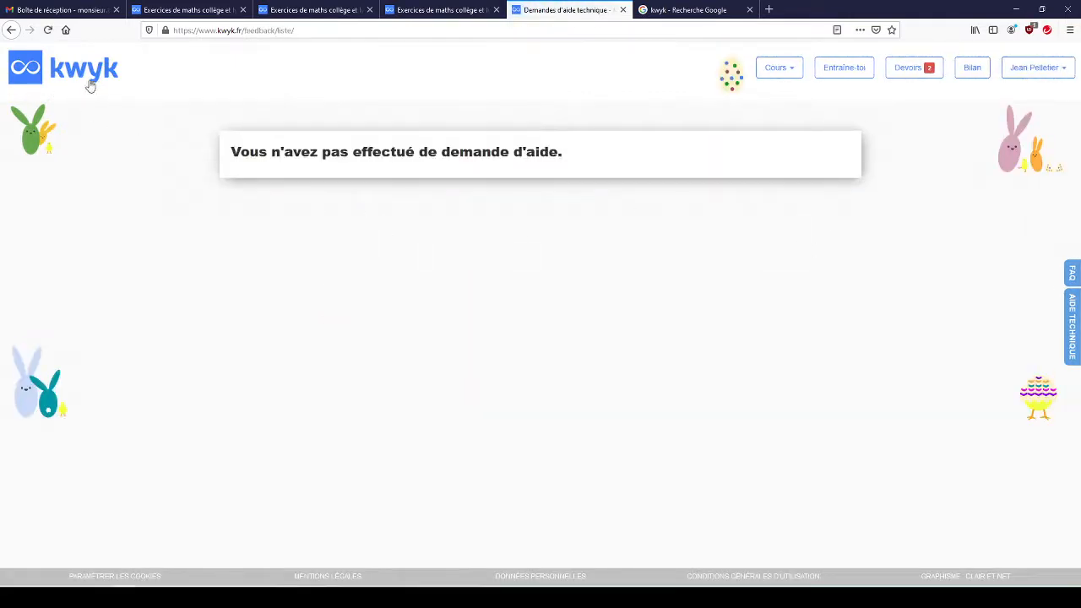
pyautogui.click(1038, 69)
pyautogui.click(1020, 168)
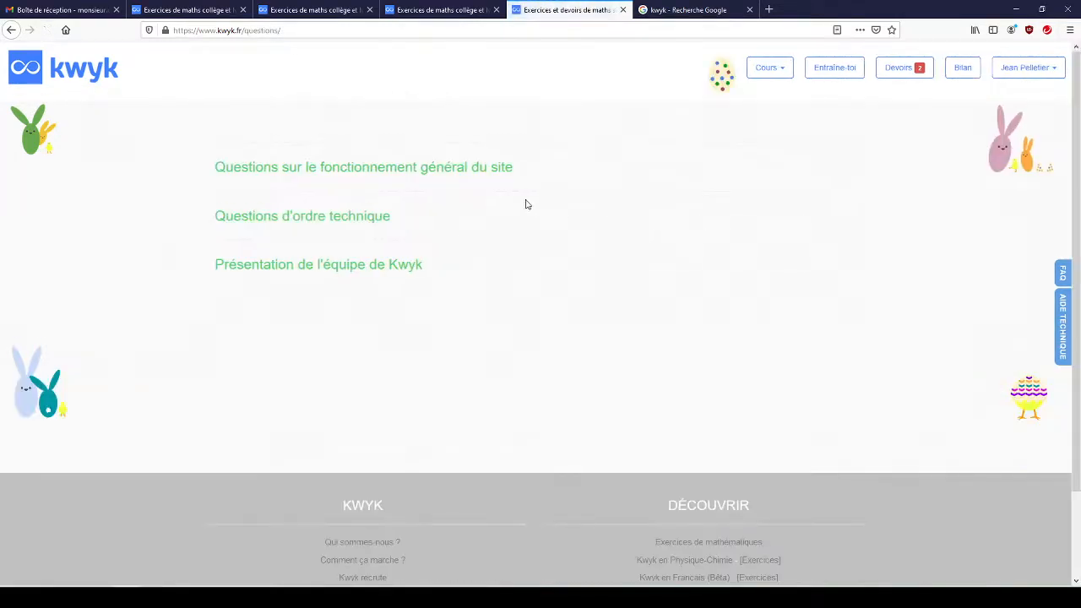
# - Open the questions on the site's general operation and browse them, including the section on testing Kwyk with students
pyautogui.click(367, 167)
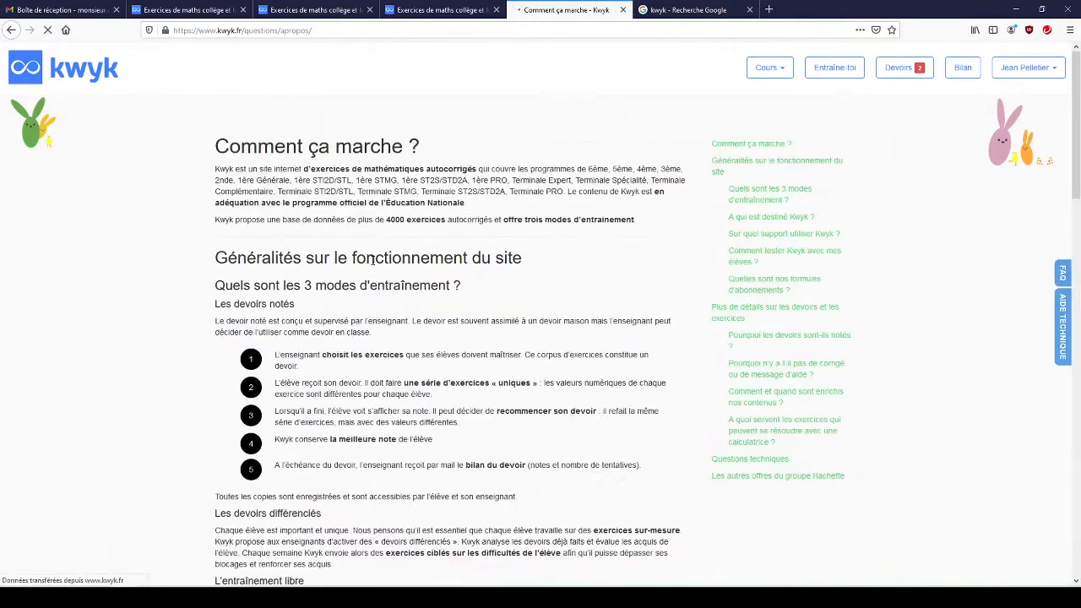
pyautogui.scroll(-10, 367, 179)
pyautogui.scroll(4, 832, 203)
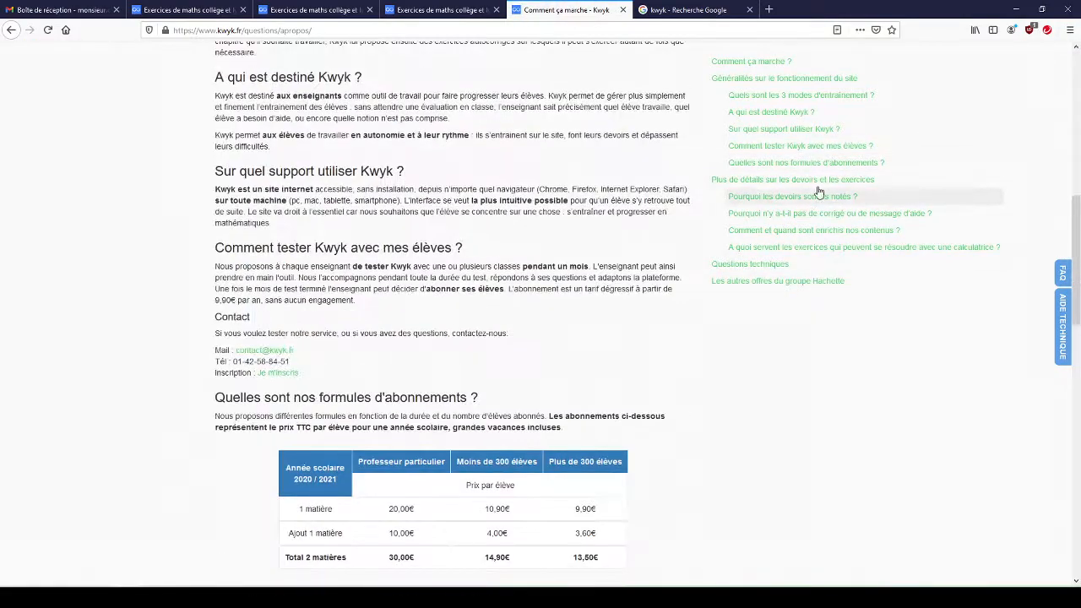
pyautogui.scroll(3, 806, 169)
pyautogui.click(923, 146)
pyautogui.scroll(15, 945, 144)
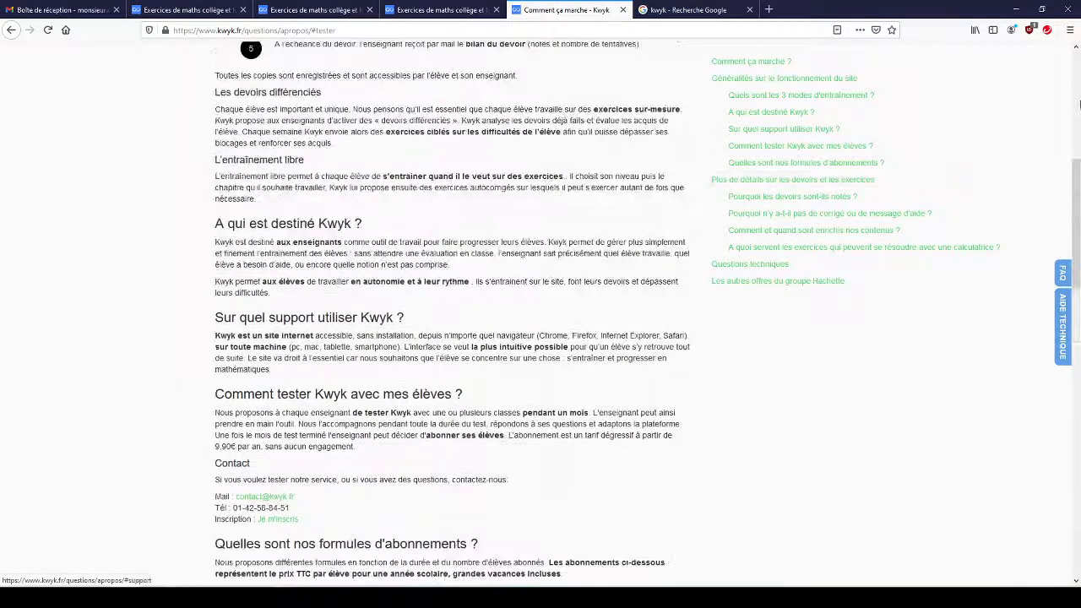
pyautogui.click(1037, 75)
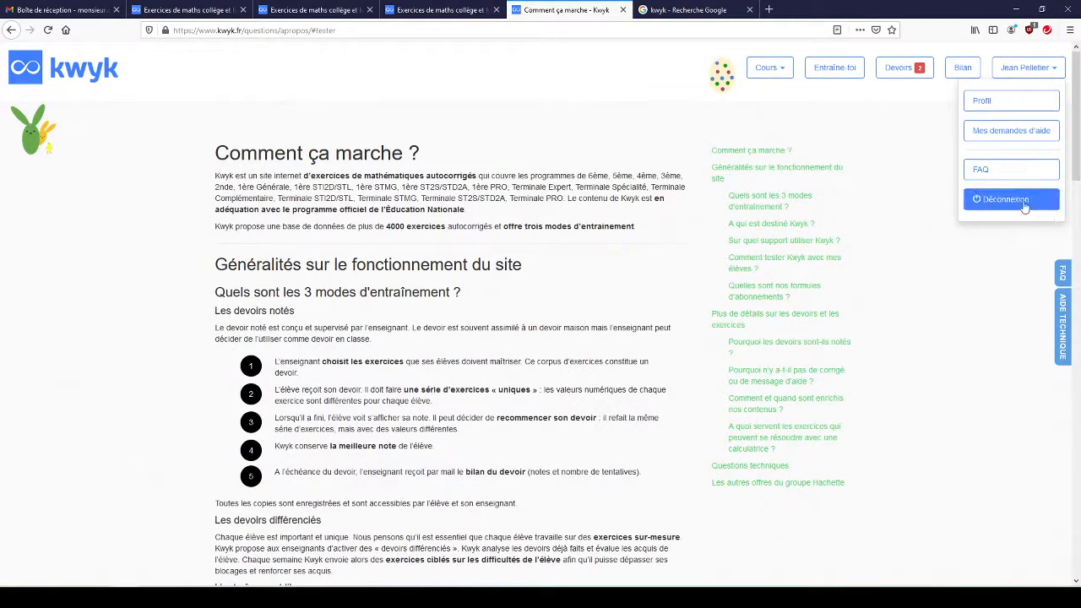
pyautogui.click(1023, 281)
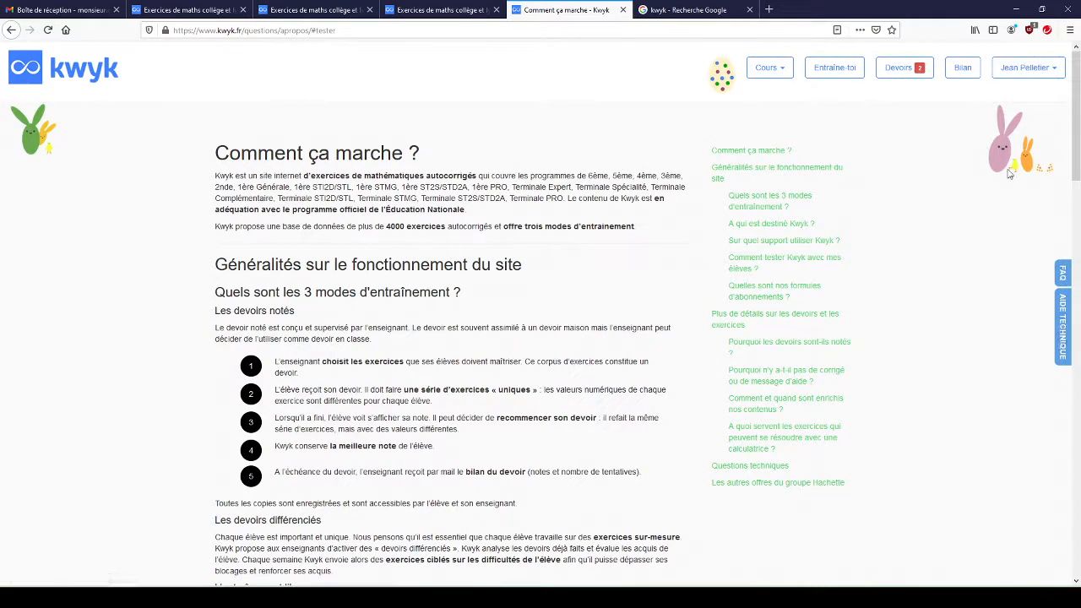
# - Open the 3e maths courses and look through the list of chapters
pyautogui.click(778, 66)
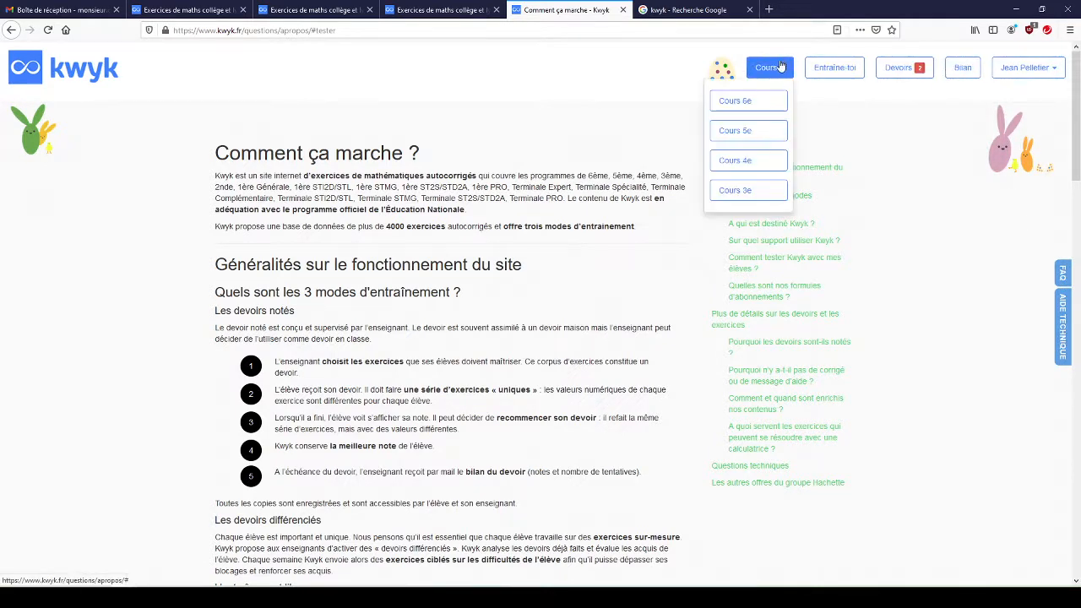
pyautogui.click(752, 195)
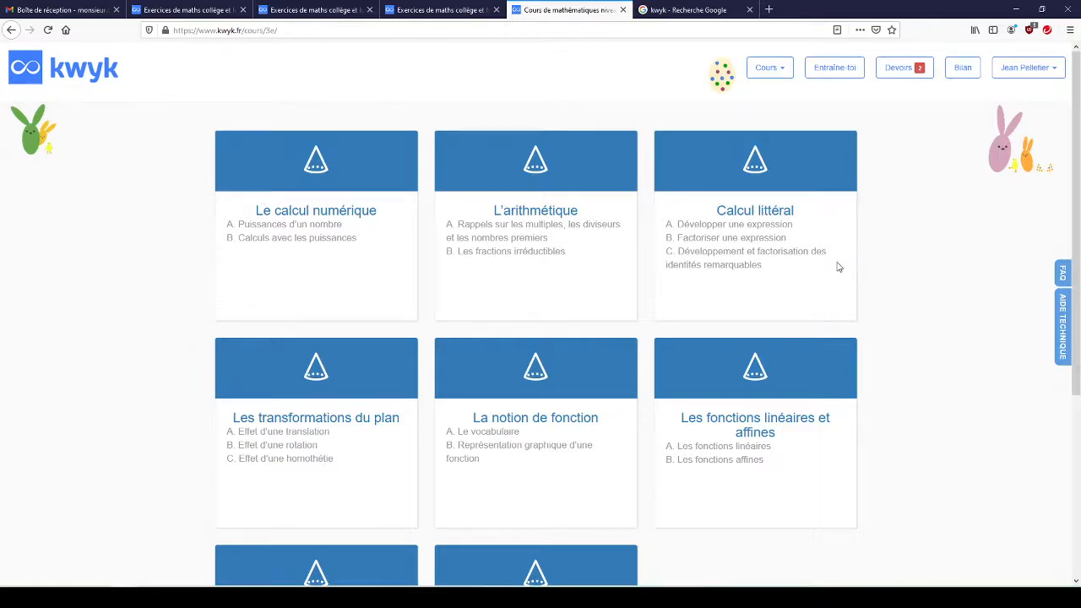
pyautogui.scroll(-5, 359, 321)
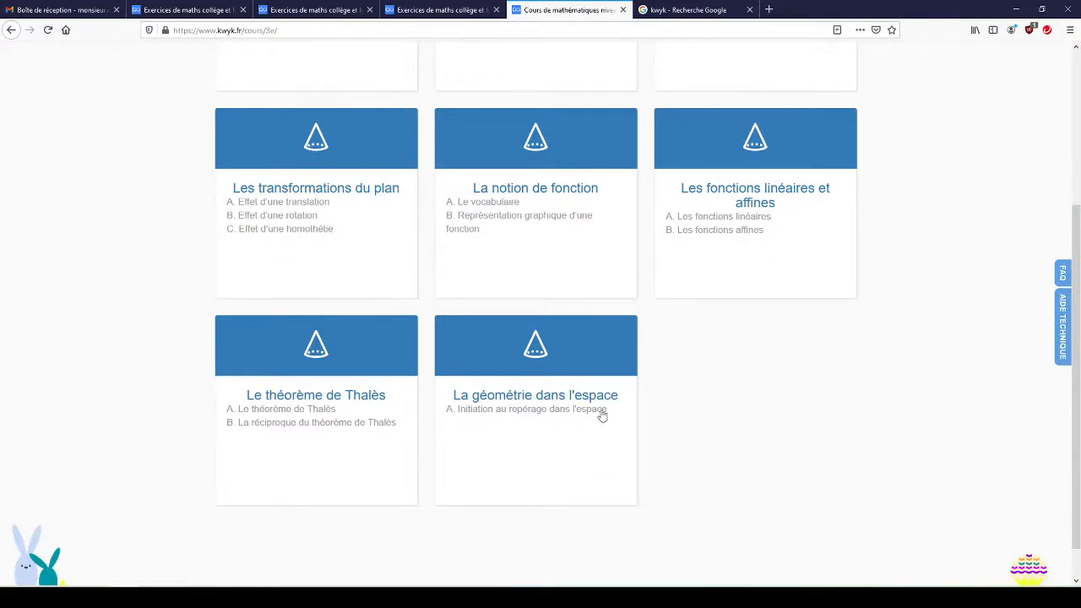
pyautogui.scroll(5, 666, 349)
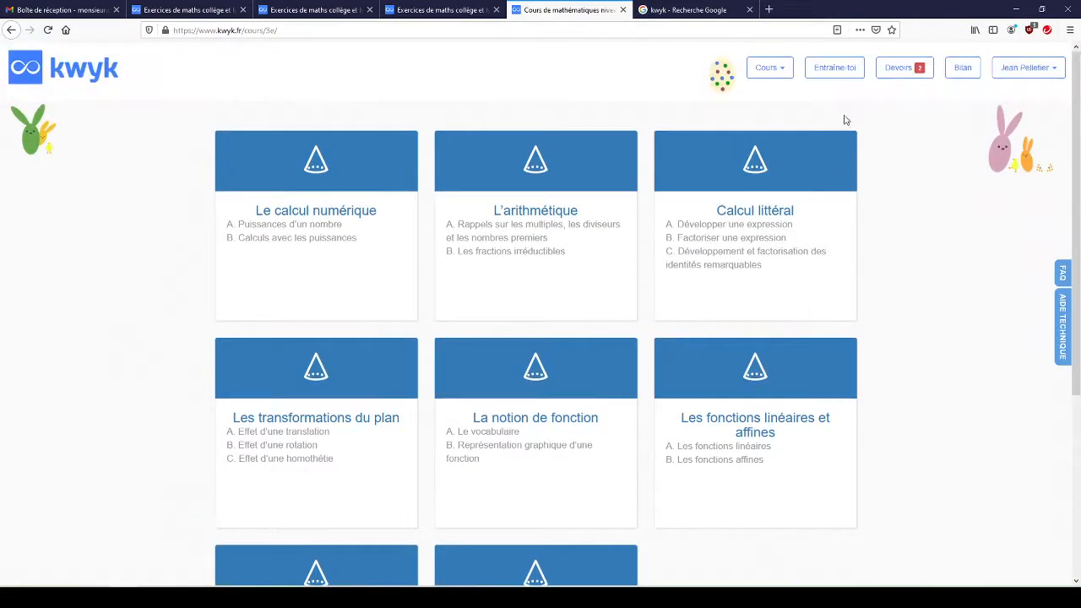
# - View the level choice for the Défie-nous ! challenges and return to the training page
pyautogui.click(834, 68)
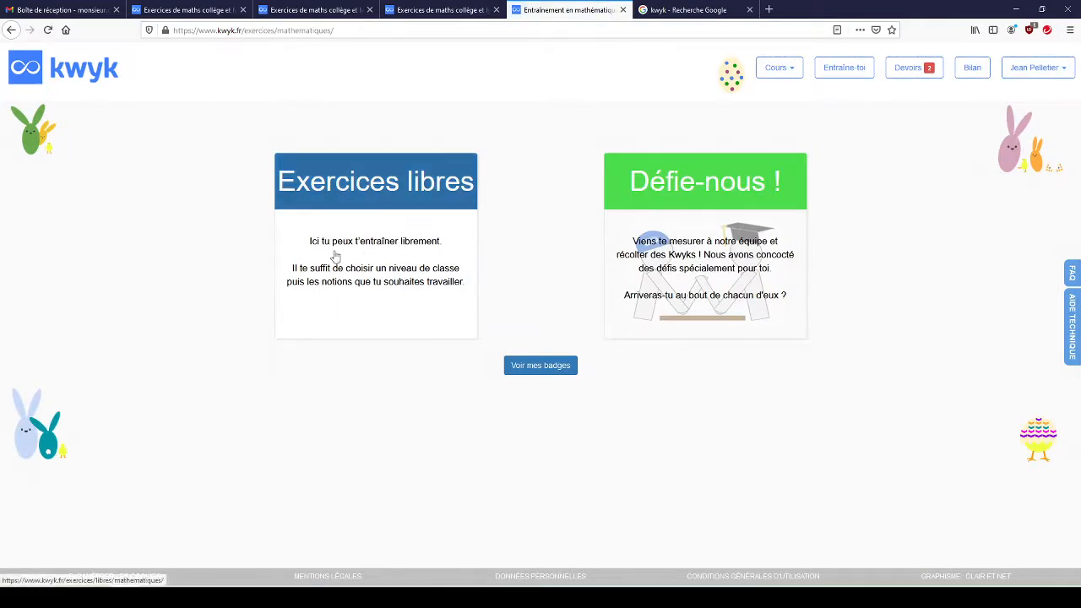
pyautogui.click(736, 241)
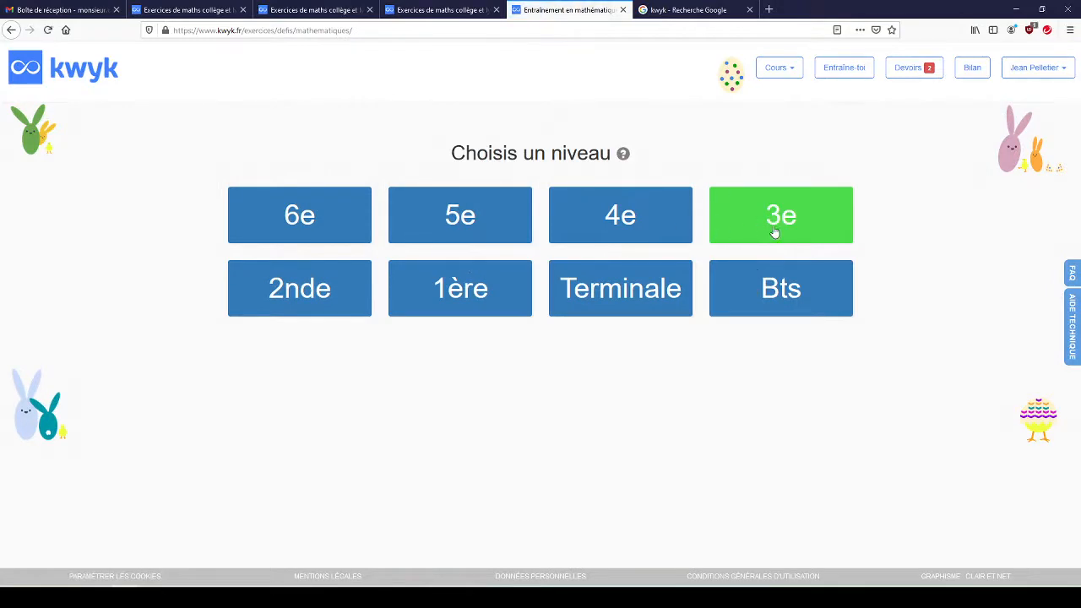
pyautogui.click(845, 68)
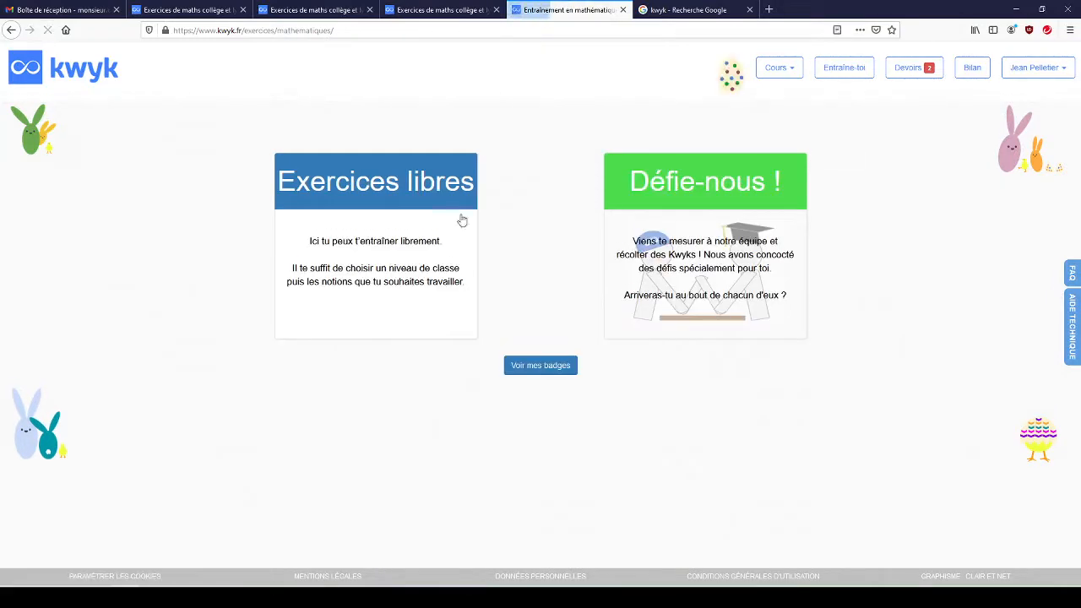
# - Open the free exercise "Boules : volumes" from the 3e chapter L'espace
pyautogui.click(414, 211)
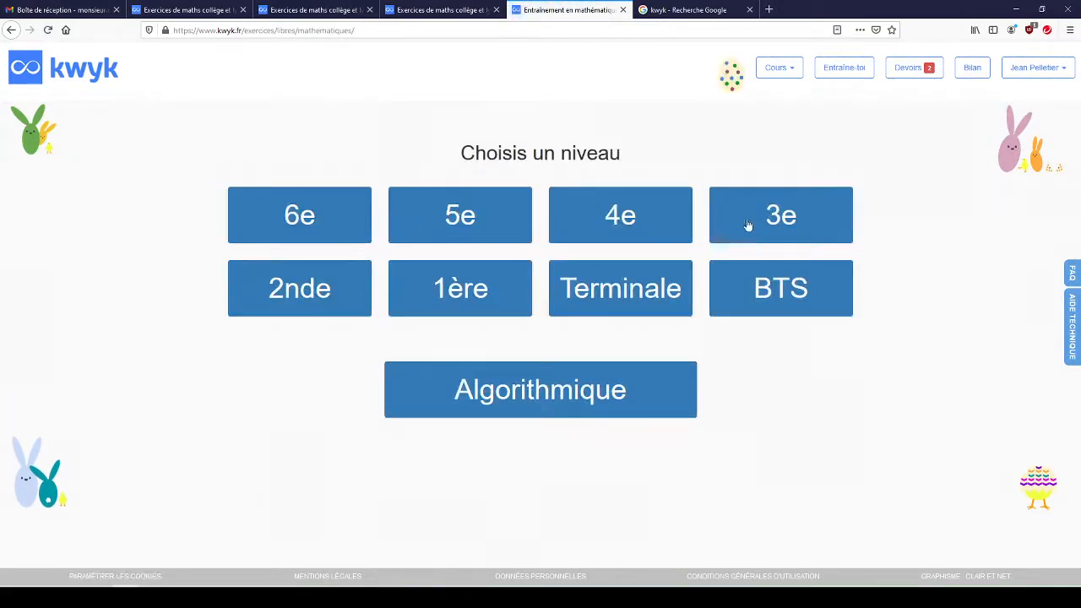
pyautogui.click(798, 207)
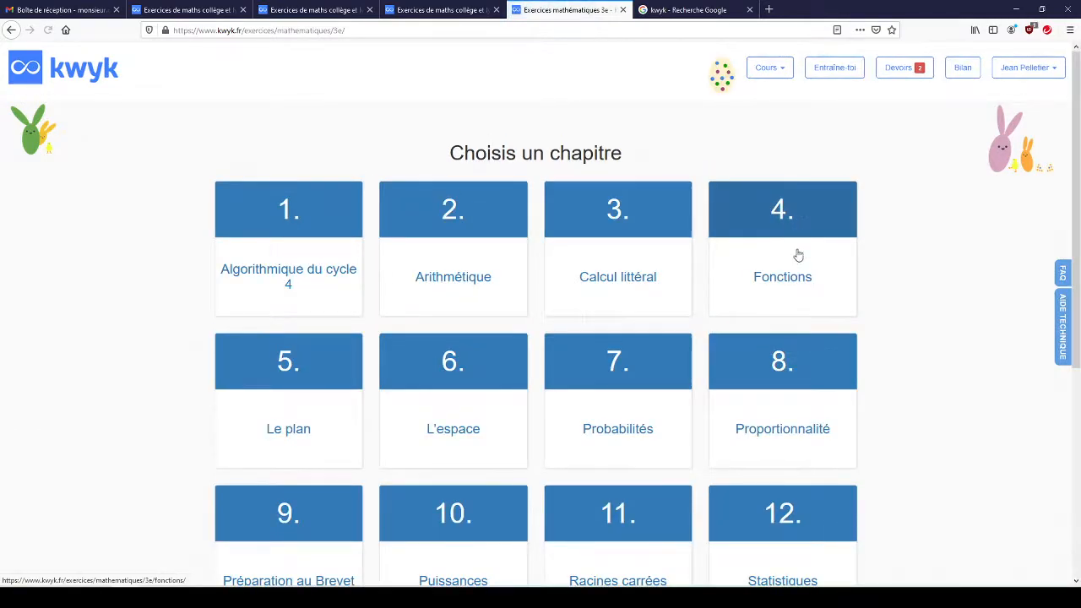
pyautogui.click(452, 374)
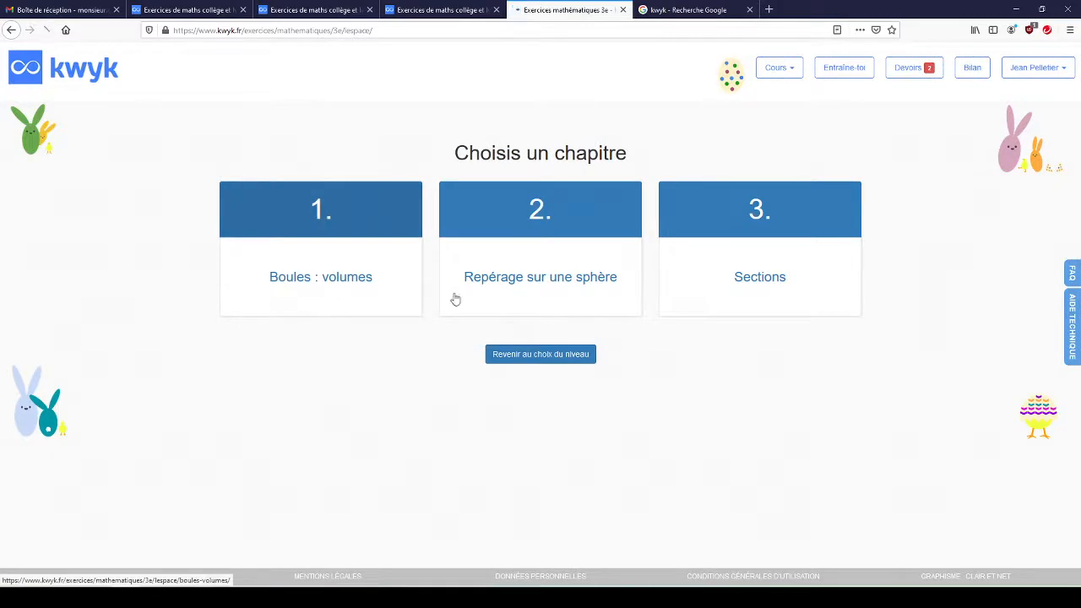
pyautogui.click(379, 299)
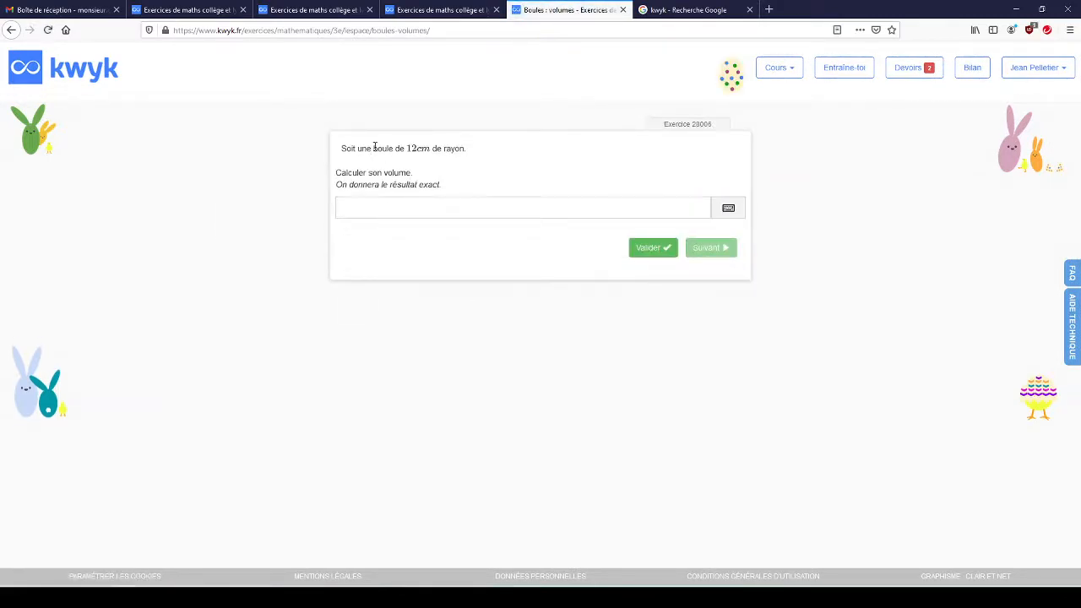
# - Read the ball volume question and display the maths keyboard for its answer field
pyautogui.moveTo(385, 148); pyautogui.dragTo(465, 148)
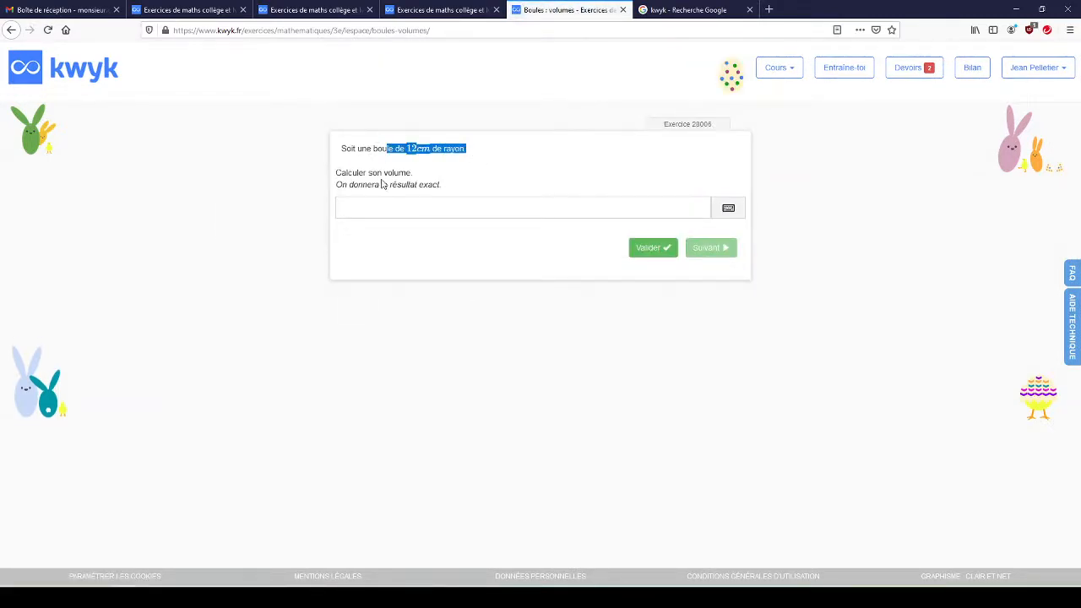
pyautogui.click(396, 209)
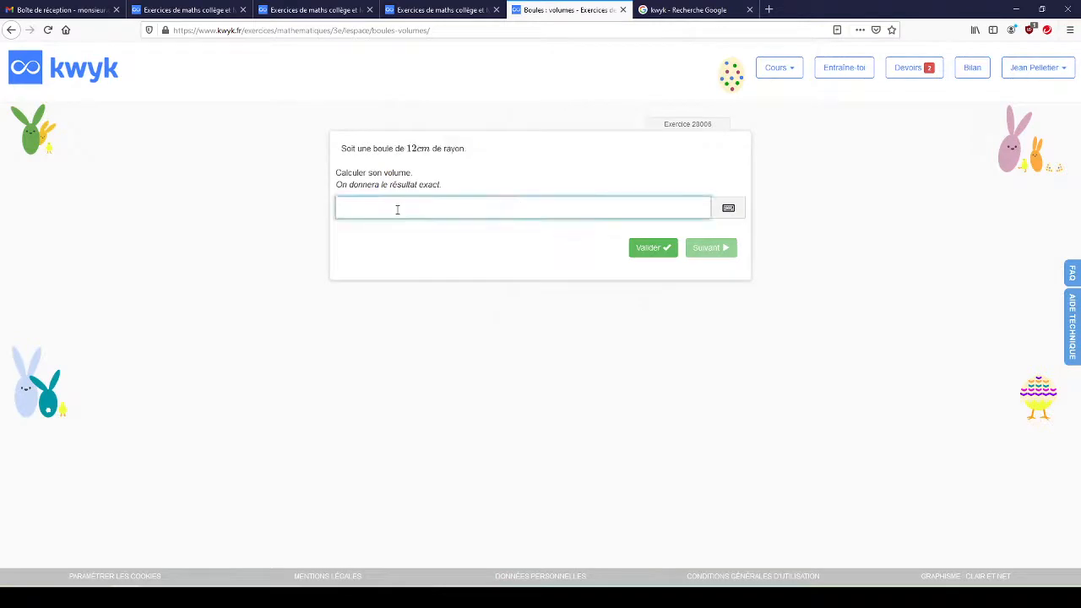
pyautogui.click(729, 210)
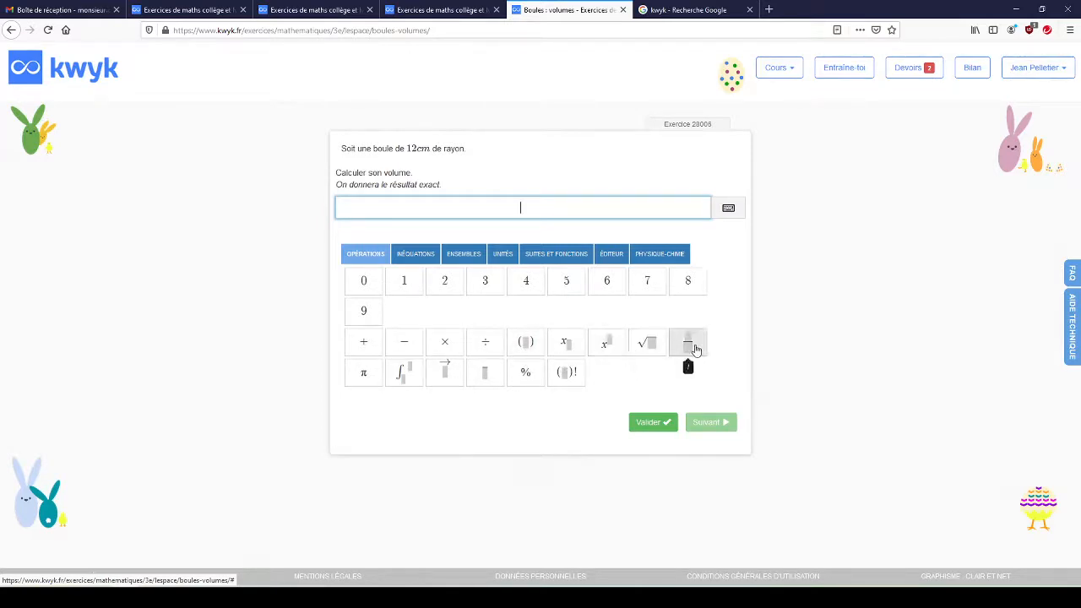
pyautogui.click(729, 209)
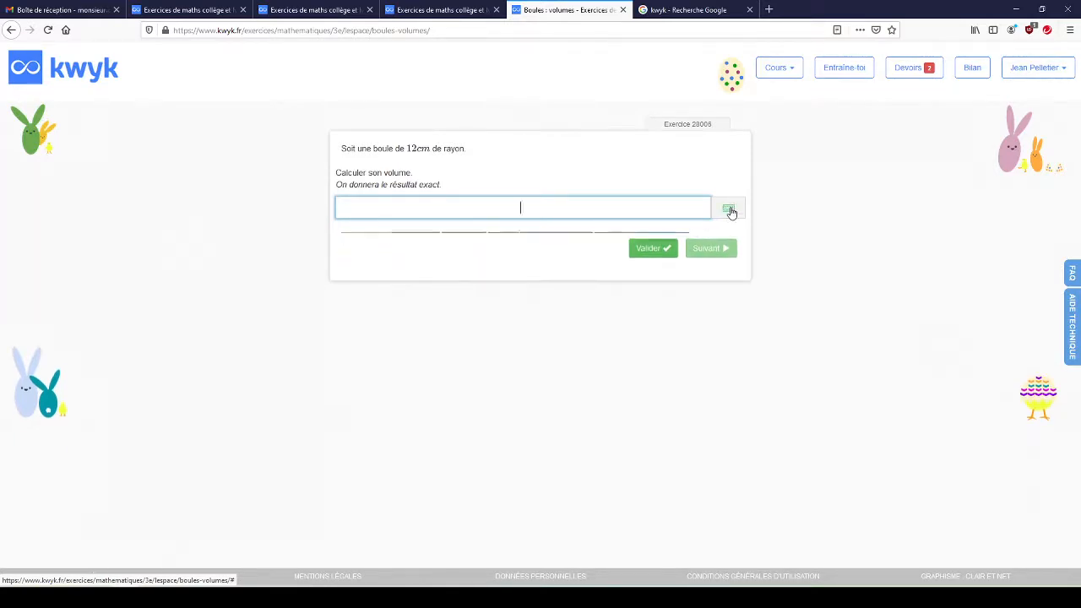
pyautogui.click(733, 211)
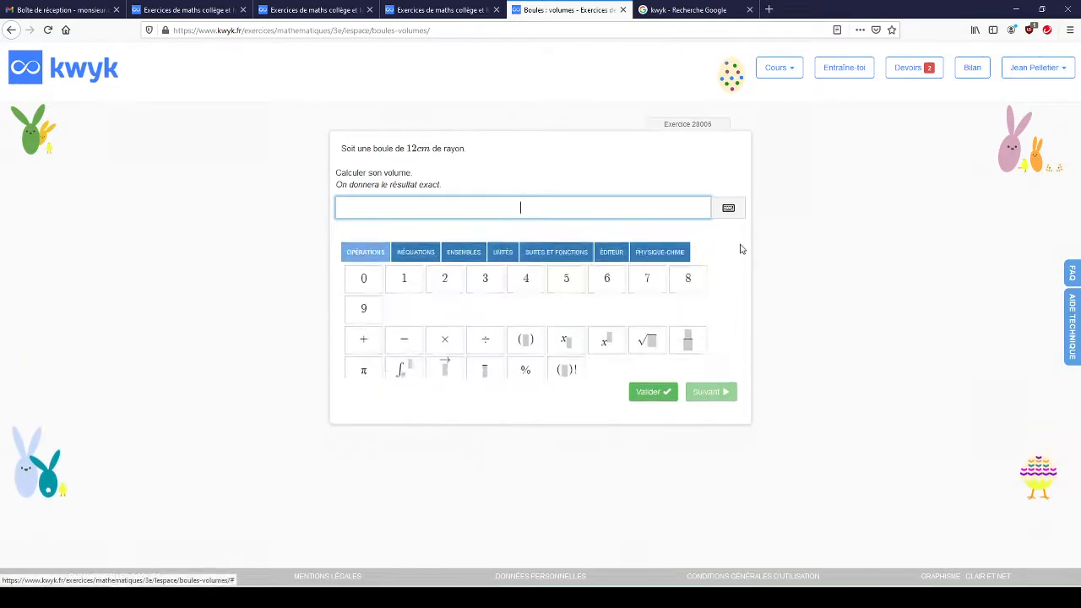
# - Enter the fraction 1/2 in the answer field using the fraction template and erase it
pyautogui.click(687, 342)
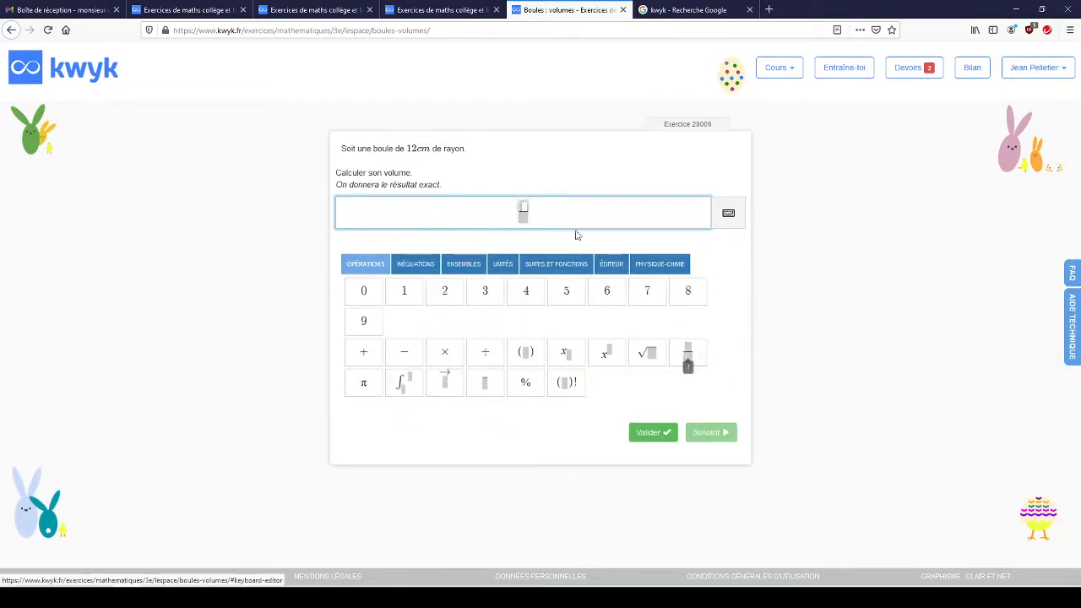
pyautogui.write('1')
pyautogui.click(523, 219)
pyautogui.click(524, 219)
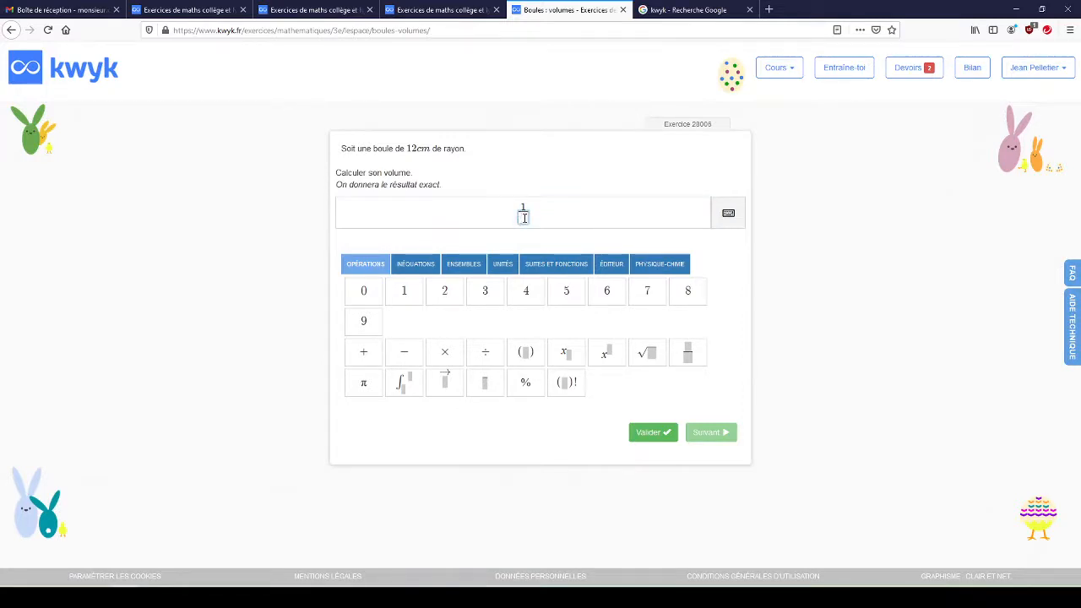
pyautogui.write('2')
pyautogui.press('BackSpace')
pyautogui.press('BackSpace')
pyautogui.press('BackSpace')
# - Open the list of assigned homework
pyautogui.click(897, 68)
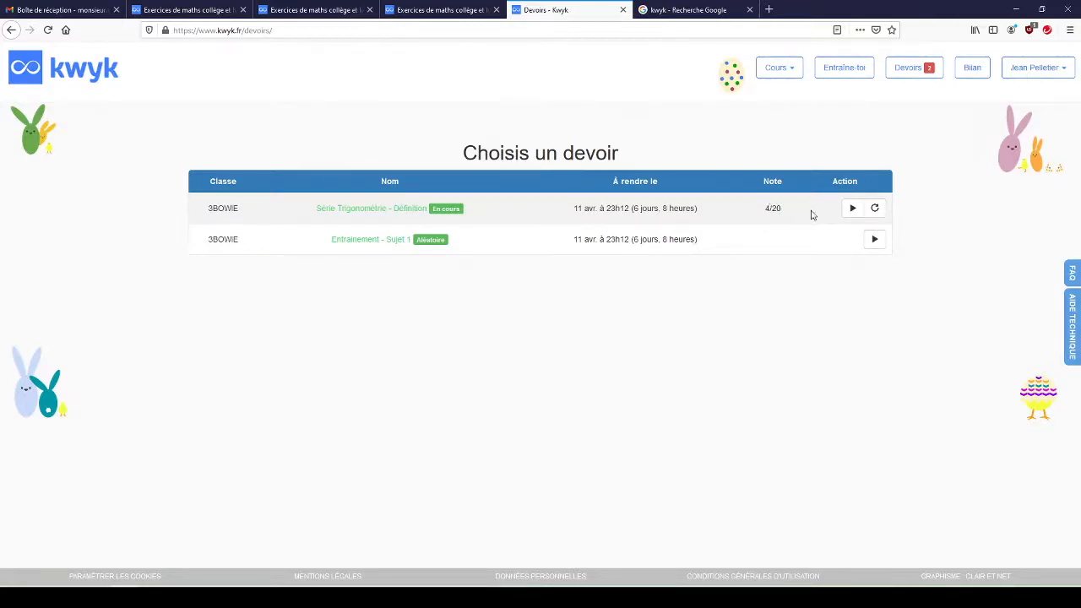
# - Open the Bilan for class 3BOWIE and examine the students' results for each assigned homework
pyautogui.click(972, 68)
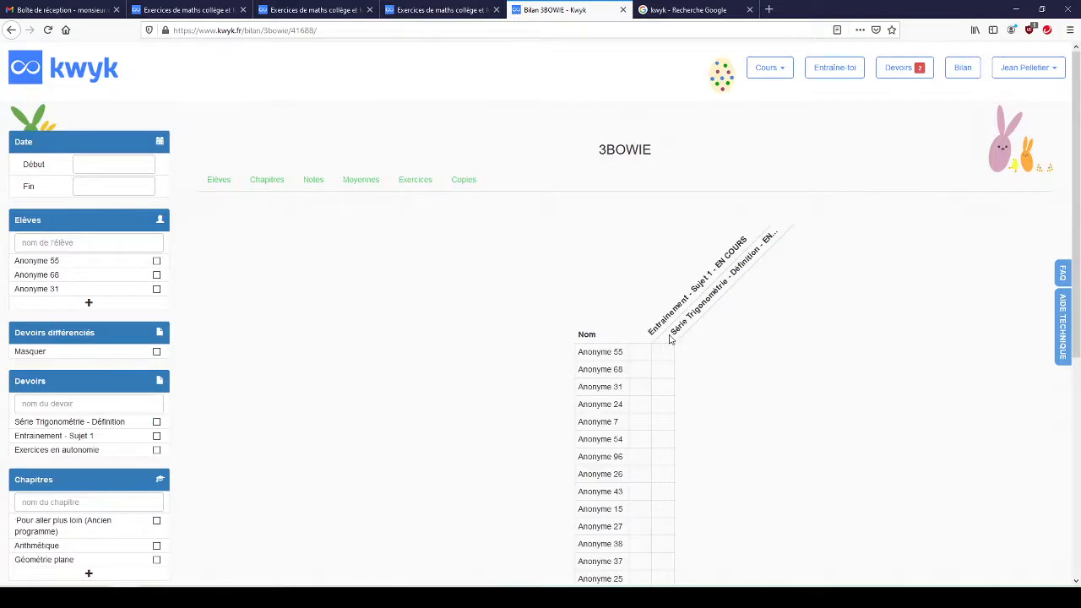
pyautogui.scroll(-2, 670, 337)
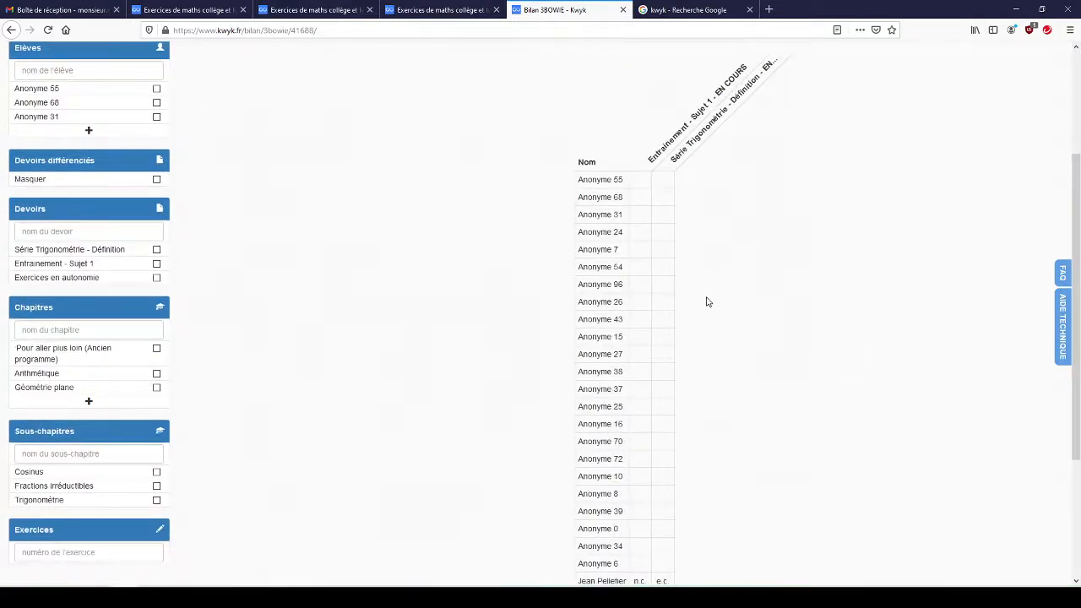
pyautogui.scroll(-2, 710, 304)
pyautogui.scroll(4, 702, 397)
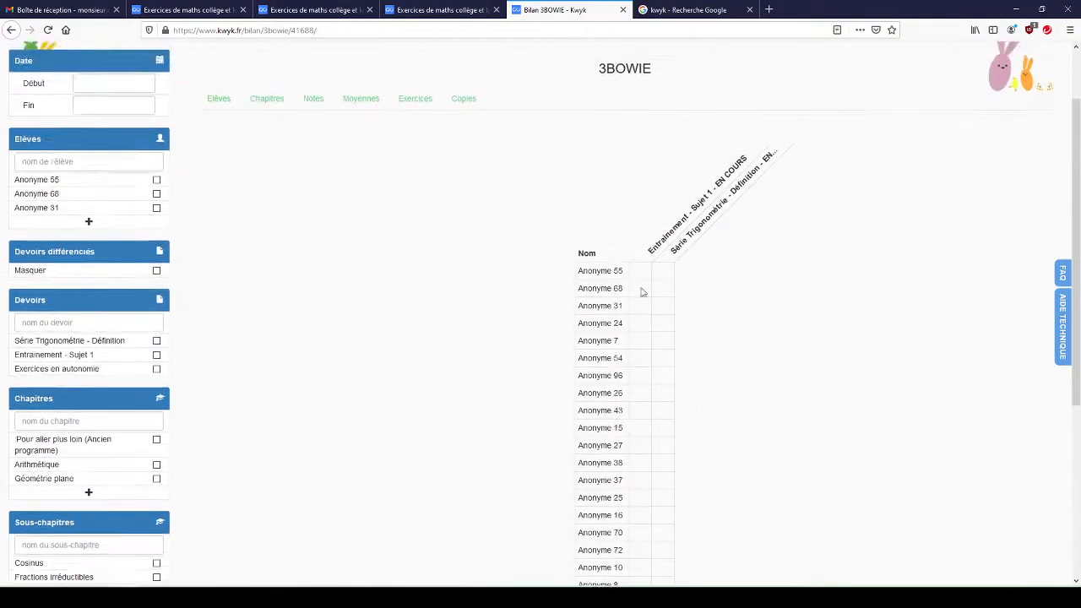
pyautogui.scroll(-3, 644, 437)
pyautogui.scroll(4, 646, 436)
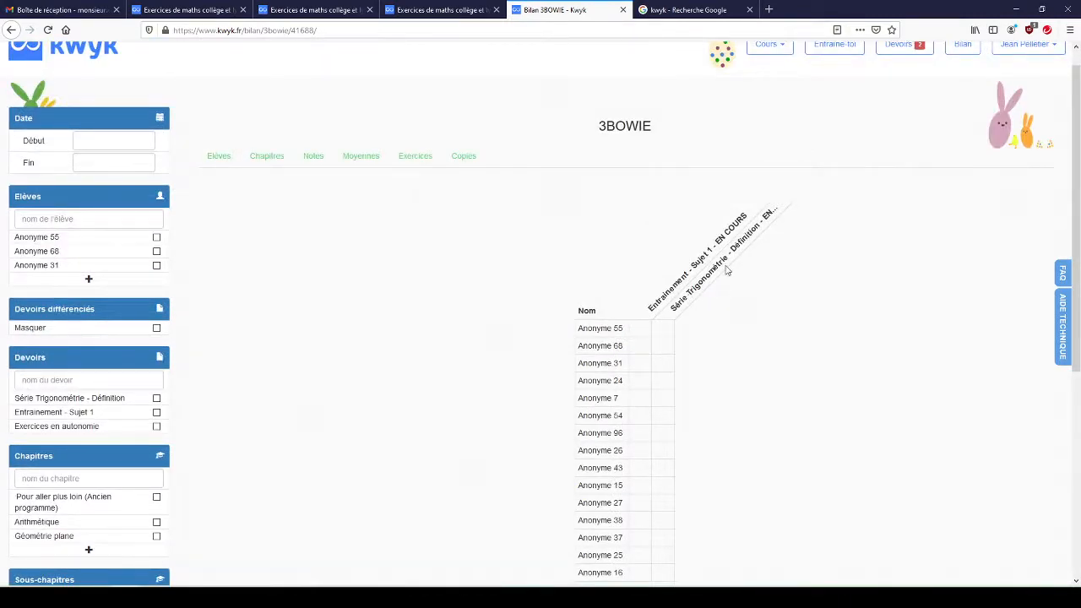
pyautogui.scroll(-4, 709, 278)
pyautogui.scroll(1, 663, 149)
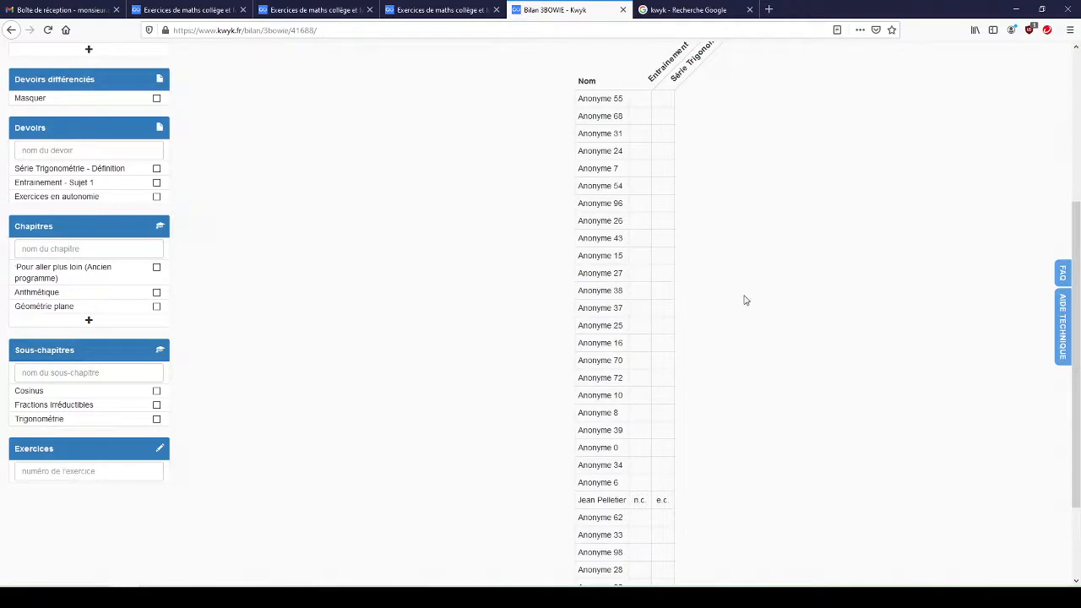
pyautogui.scroll(3, 745, 300)
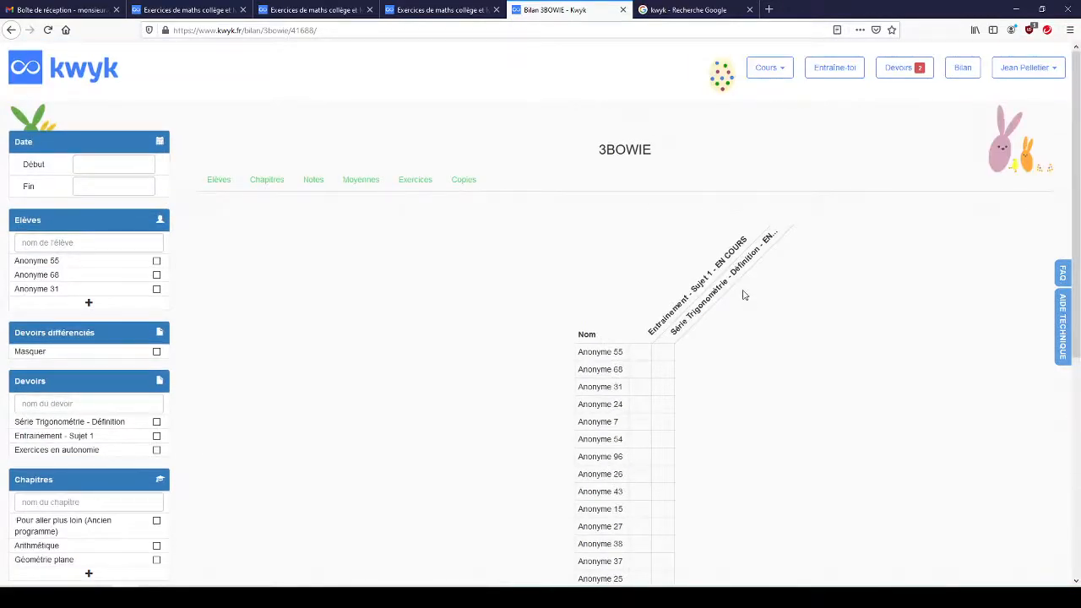